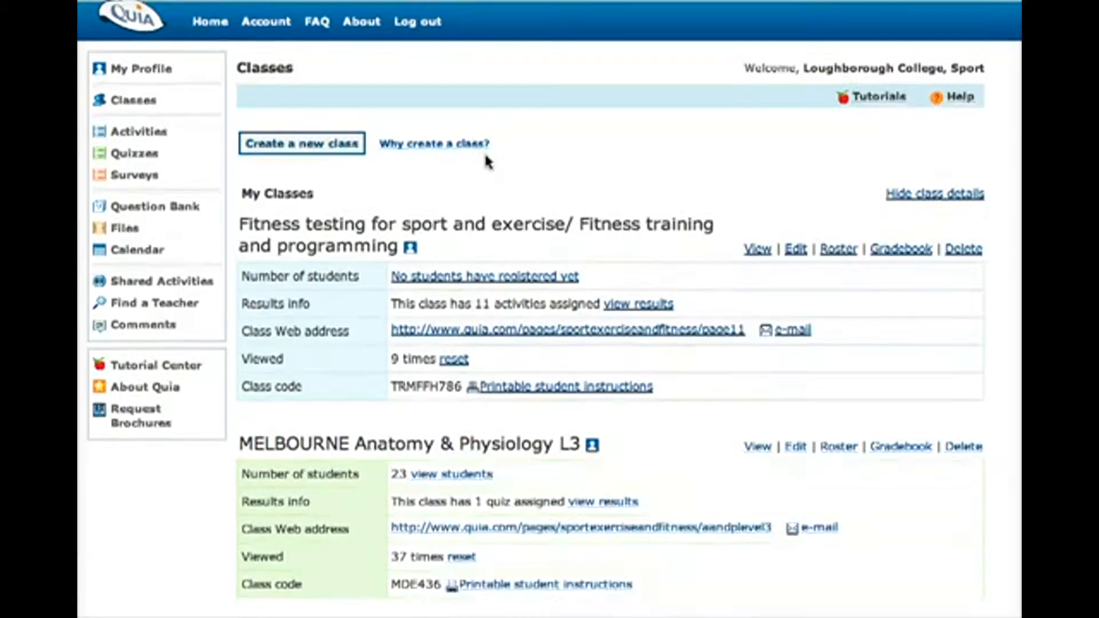
Start creating a new class and name it testclass1
scroll(487, 161, "up", 3)
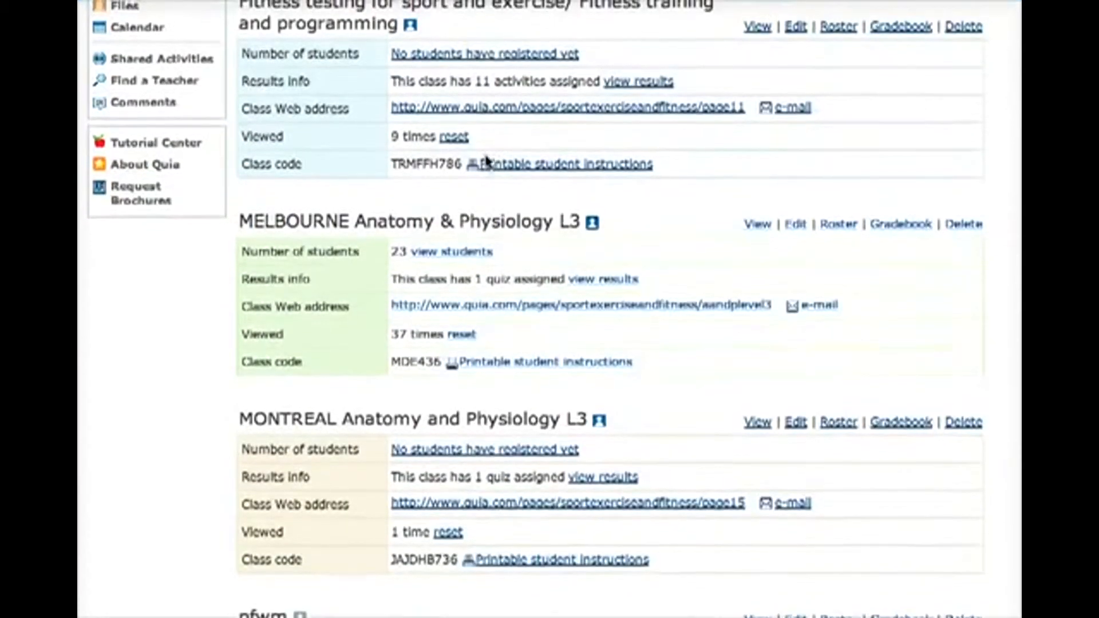
scroll(487, 160, "up", 1)
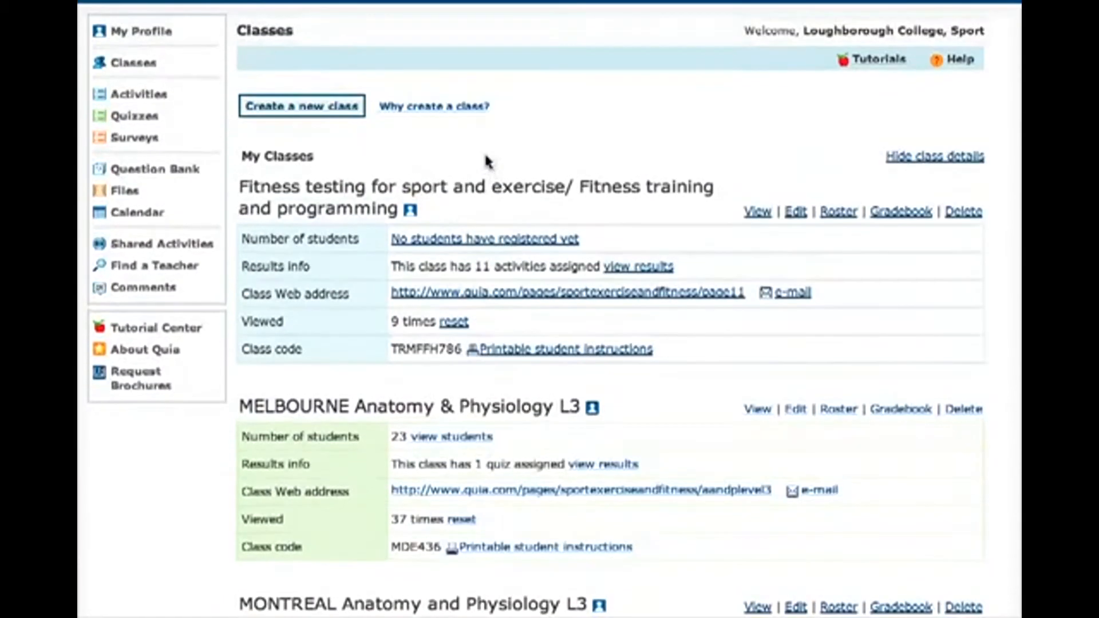
left_click(331, 112)
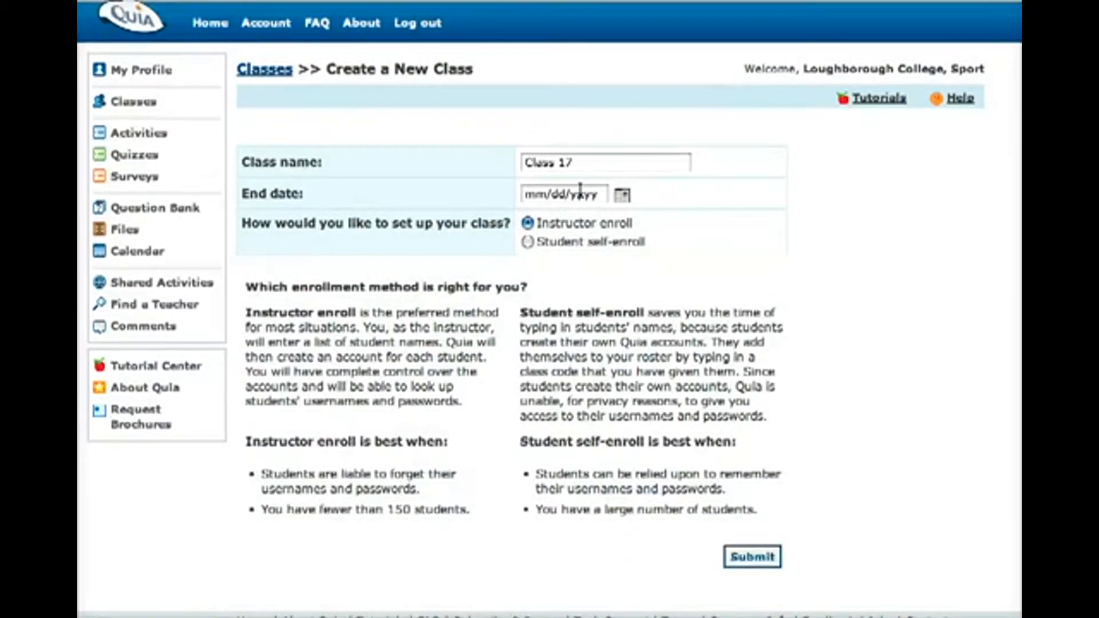
double_click(585, 163)
triple_click(585, 164)
type("testc")
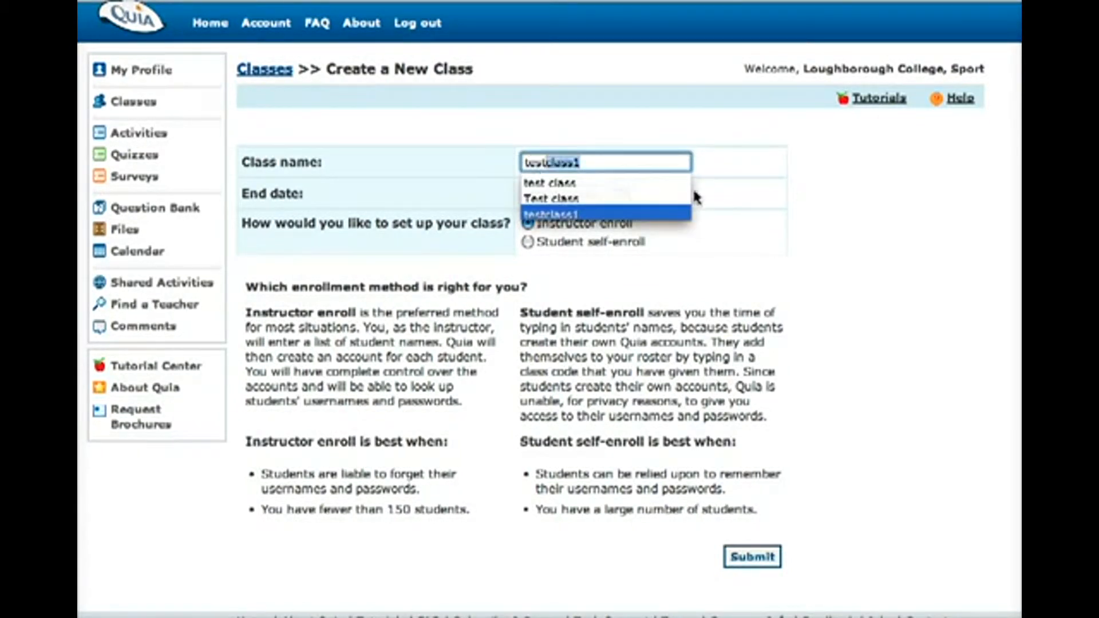
key("Return")
Set the class end date to 06/24/2011, choose Student self-enroll and submit the new class
left_click(621, 197)
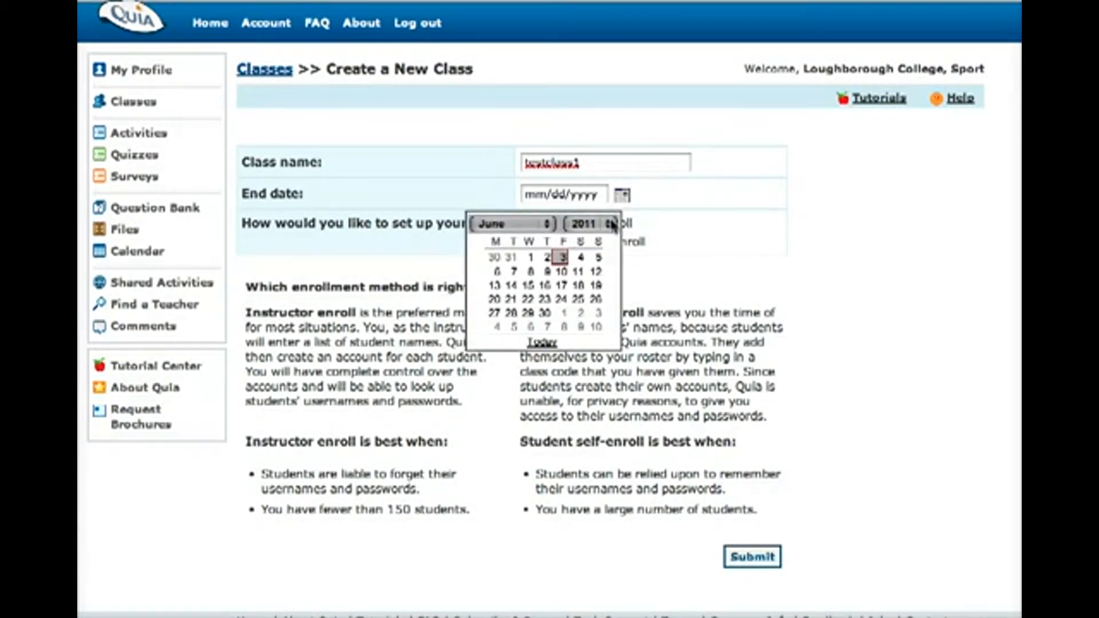
left_click(562, 300)
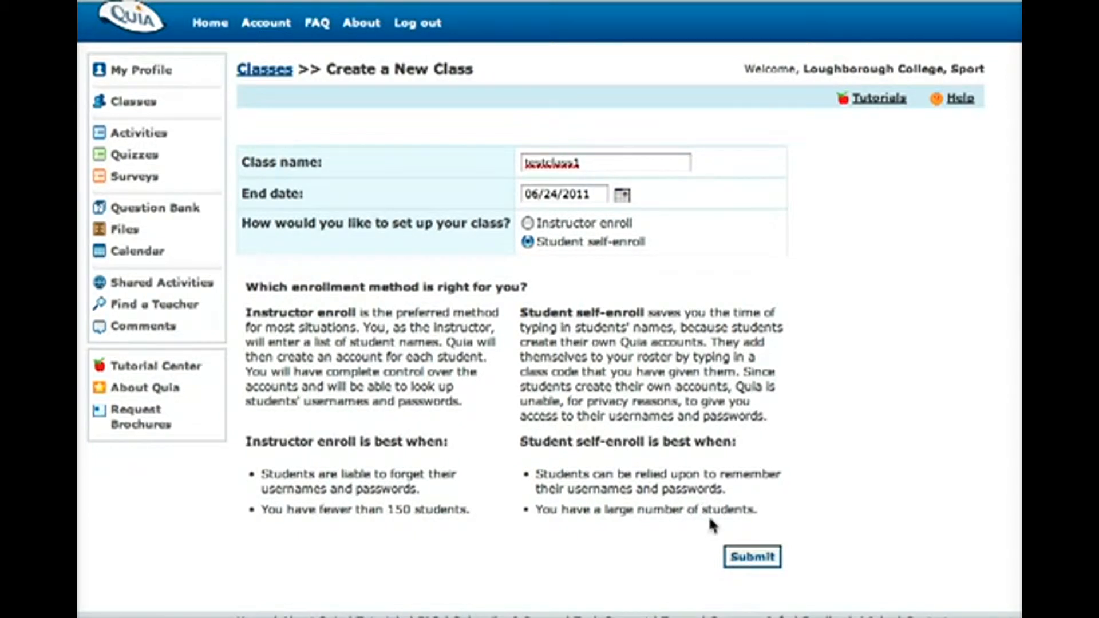
left_click(739, 564)
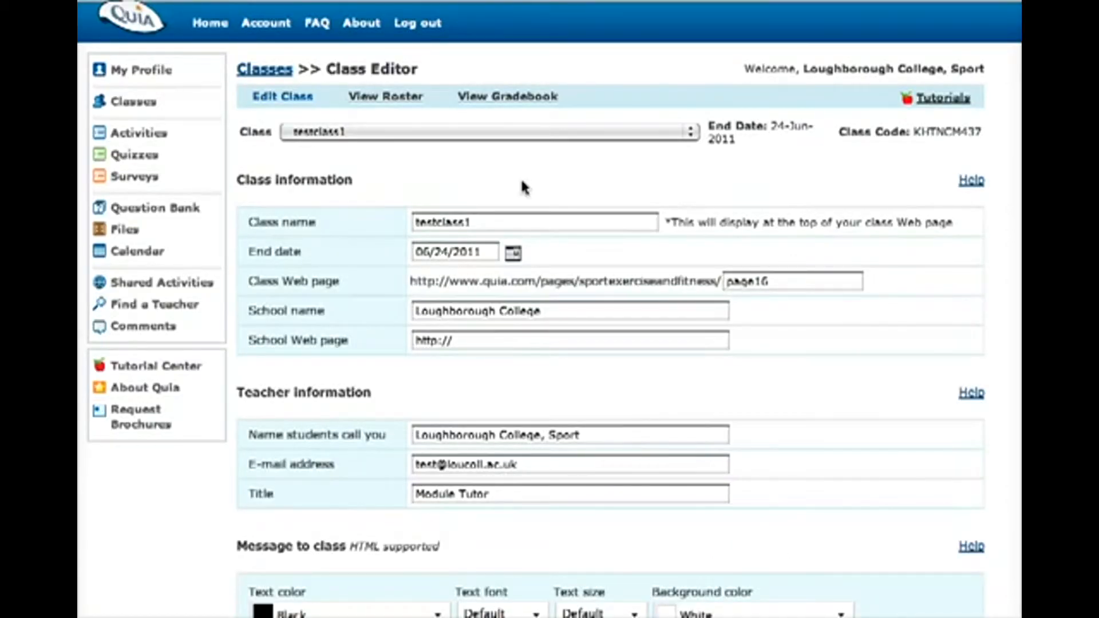
Change the ending of testclass1's class web page address to testpage
left_click(724, 283)
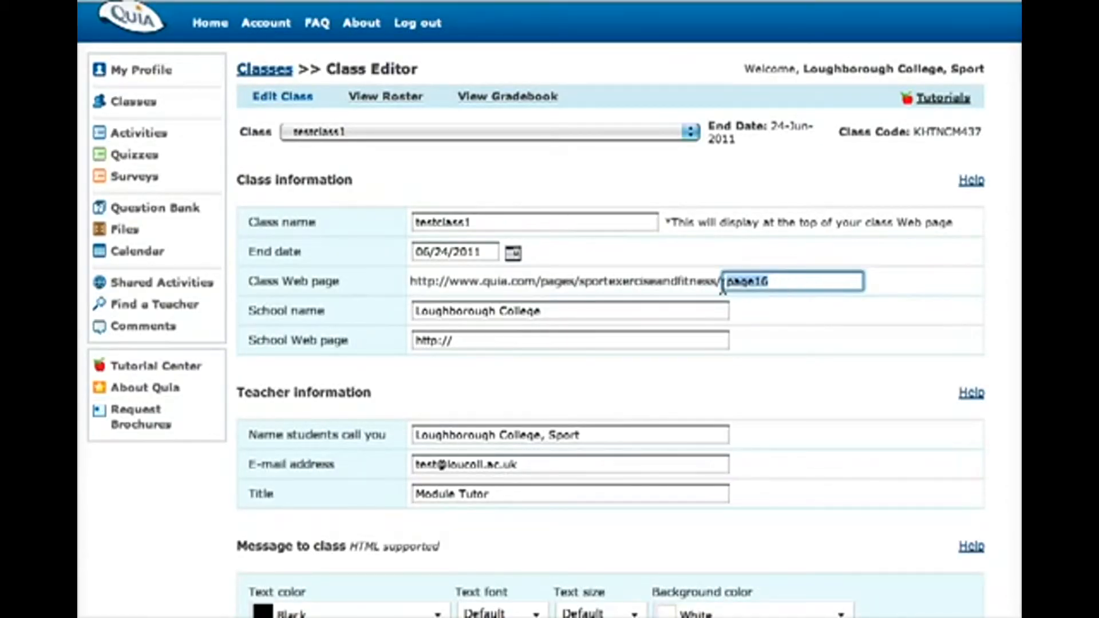
type("testpage")
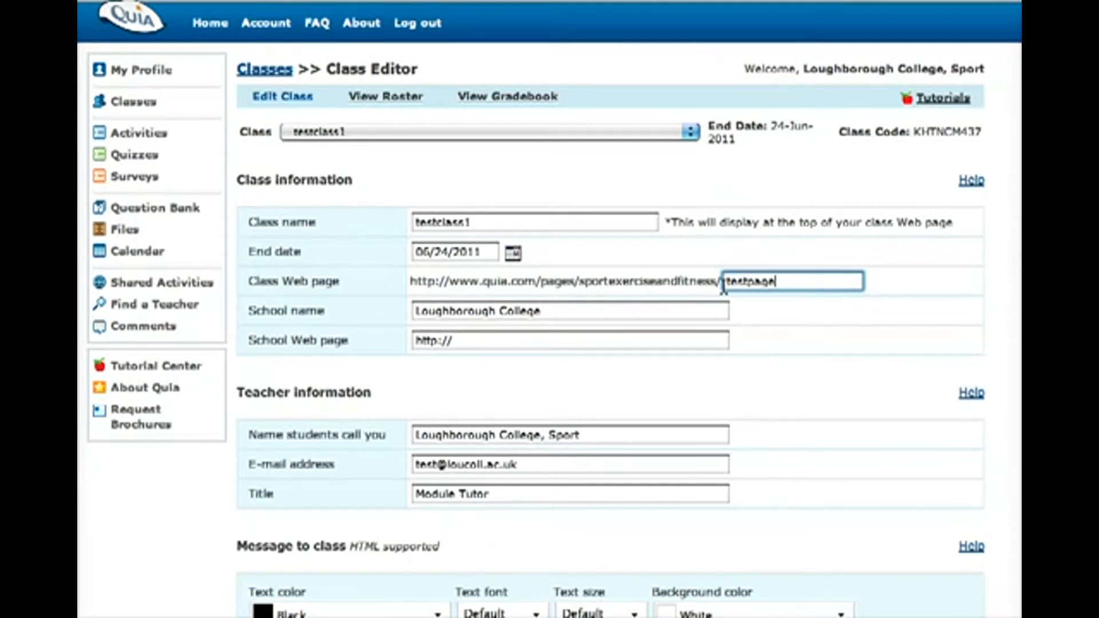
left_click(817, 313)
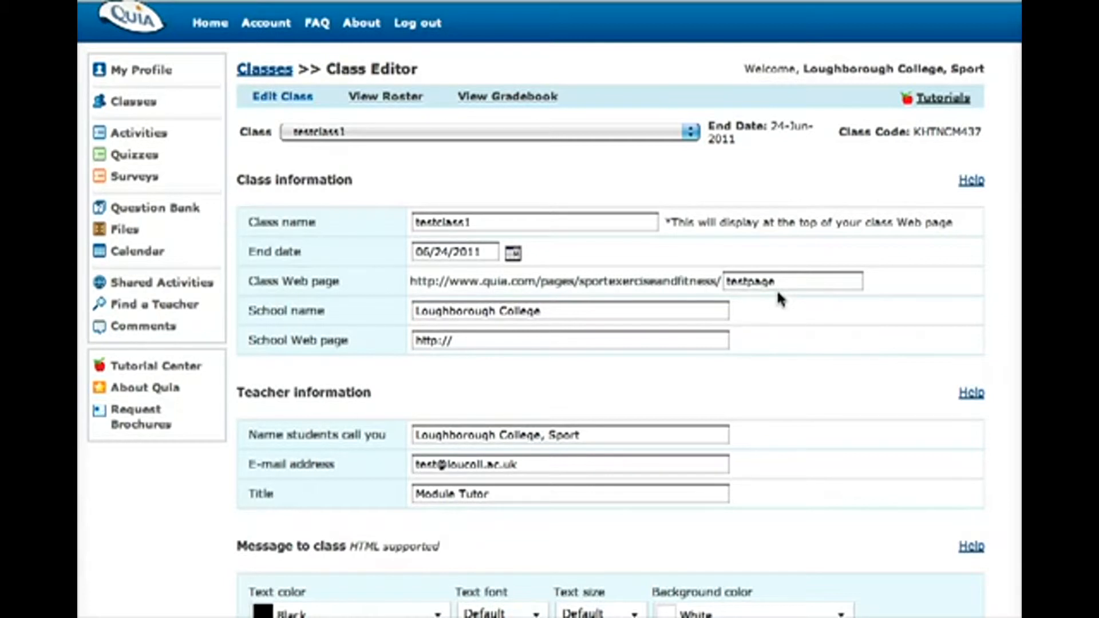
Assign the activity "Challenge Board: The structure of the heart" to testclass1
scroll(779, 294, "down", 10)
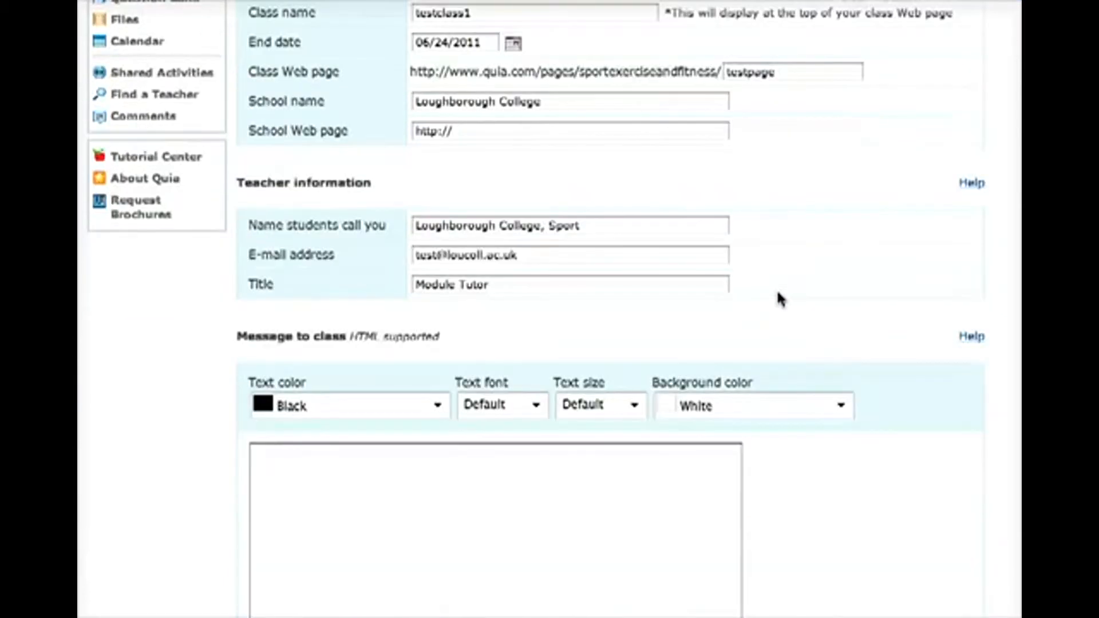
scroll(782, 299, "down", 1)
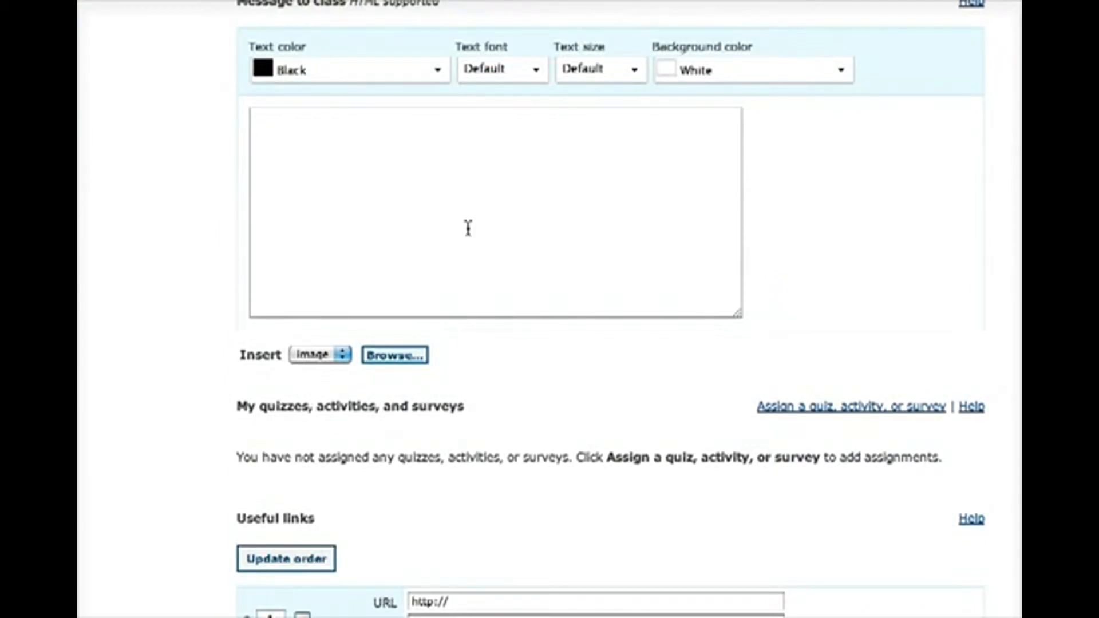
scroll(468, 228, "down", 8)
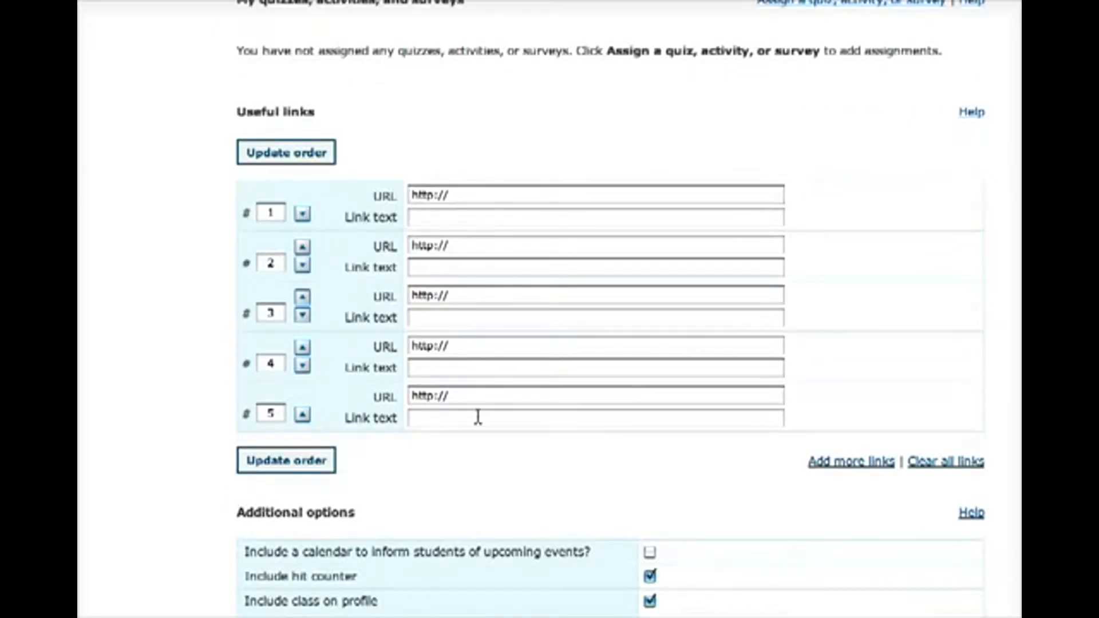
scroll(483, 232, "up", 2)
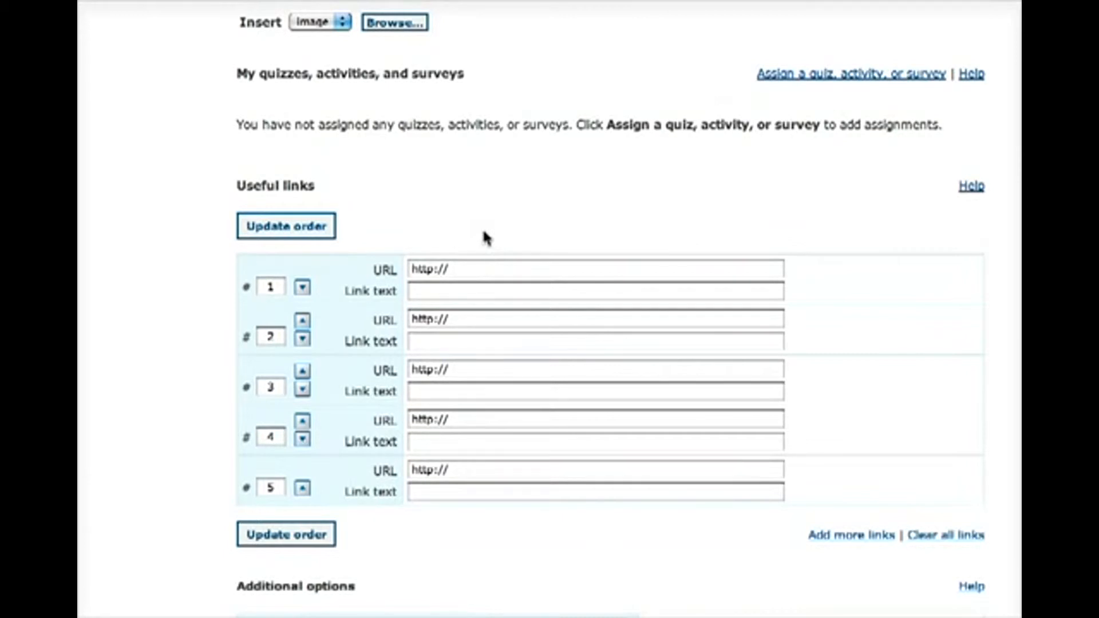
left_click(818, 75)
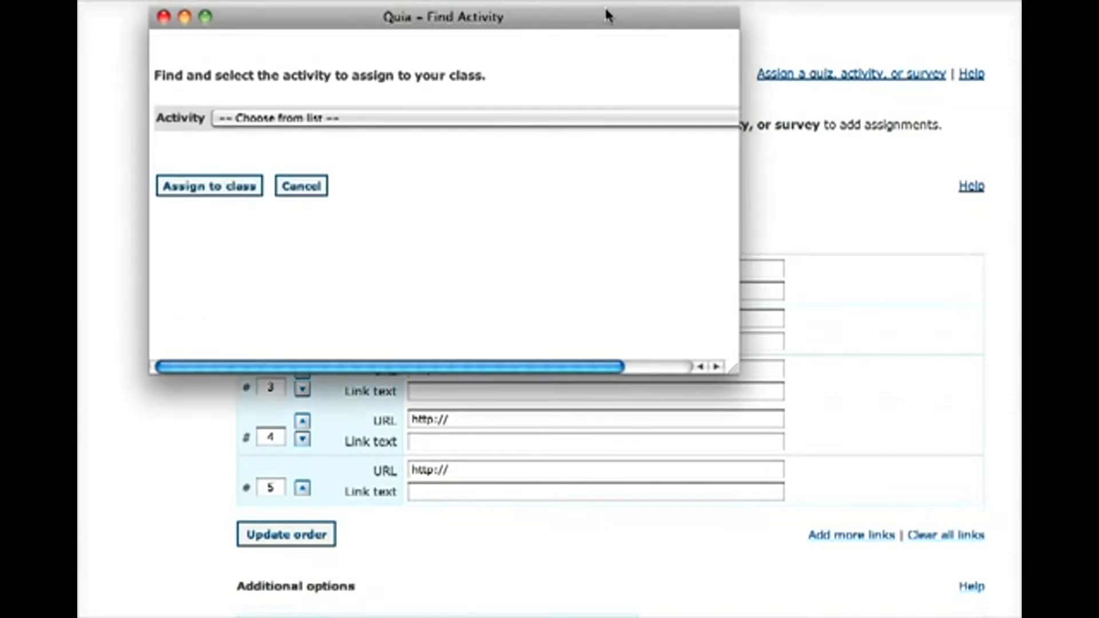
left_click(579, 118)
scroll(578, 120, "down", 2)
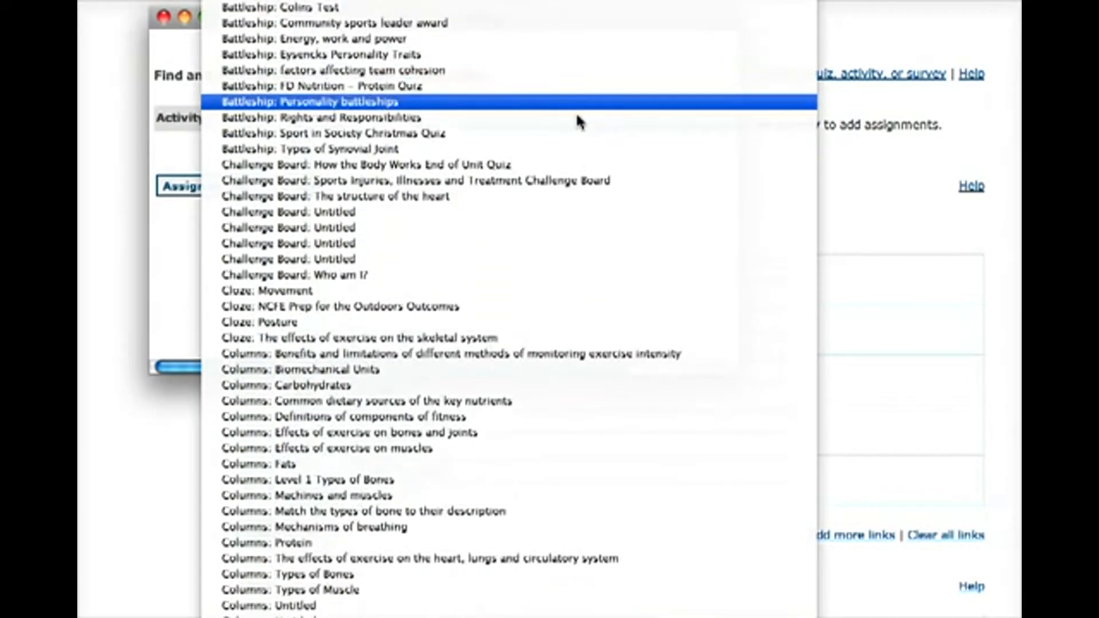
scroll(575, 114, "down", 2)
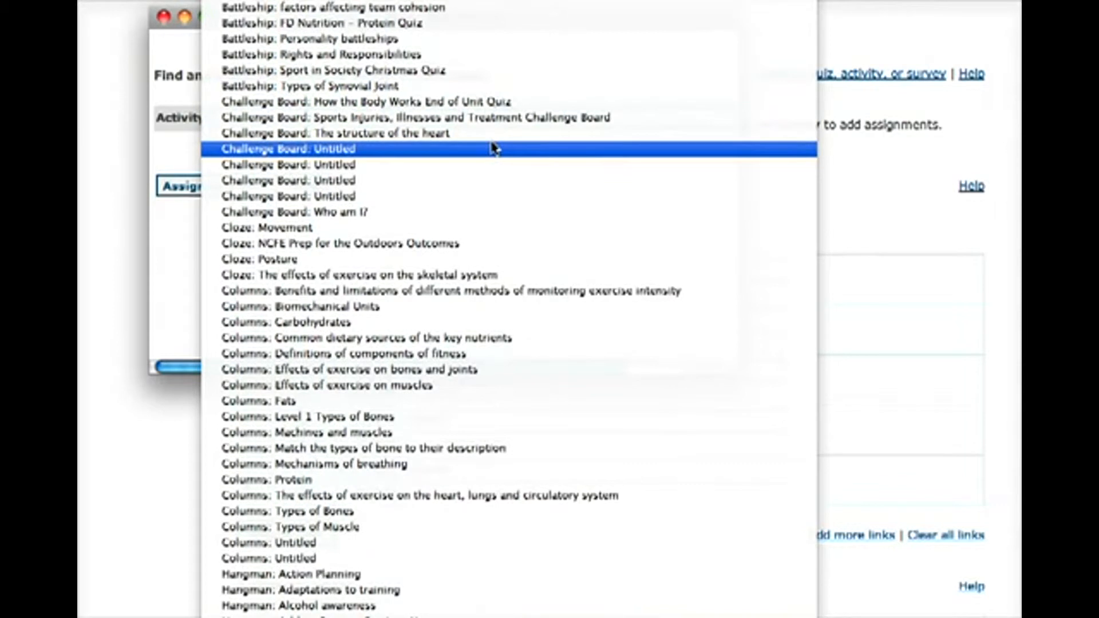
left_click(472, 133)
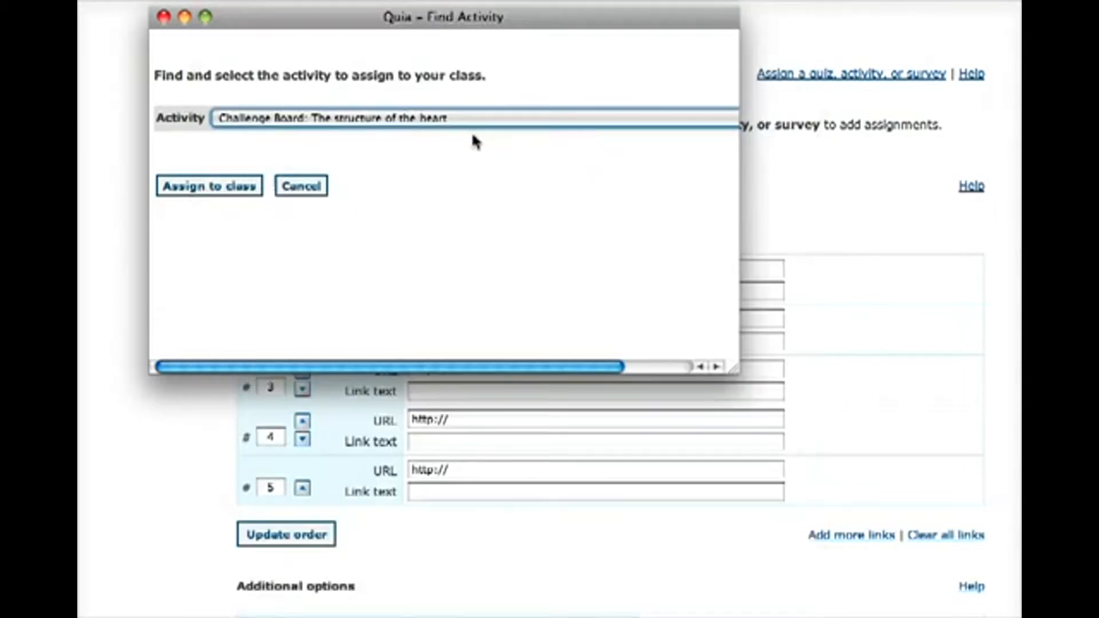
left_click(232, 187)
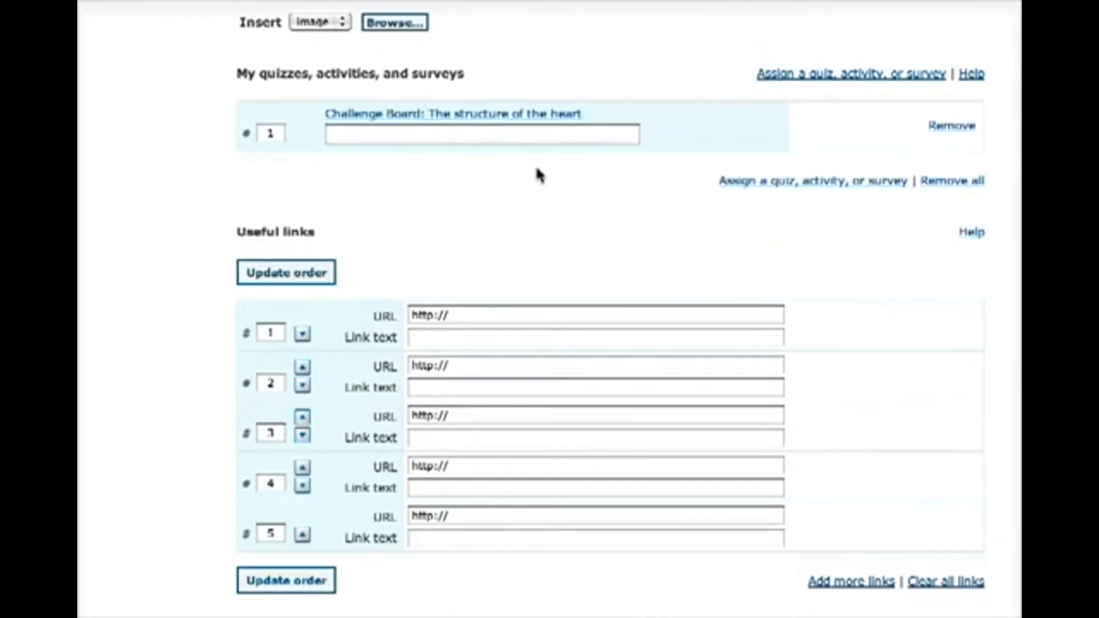
Assign the activity "Java Game: Muscles" to testclass1 as a second assignment
left_click(856, 74)
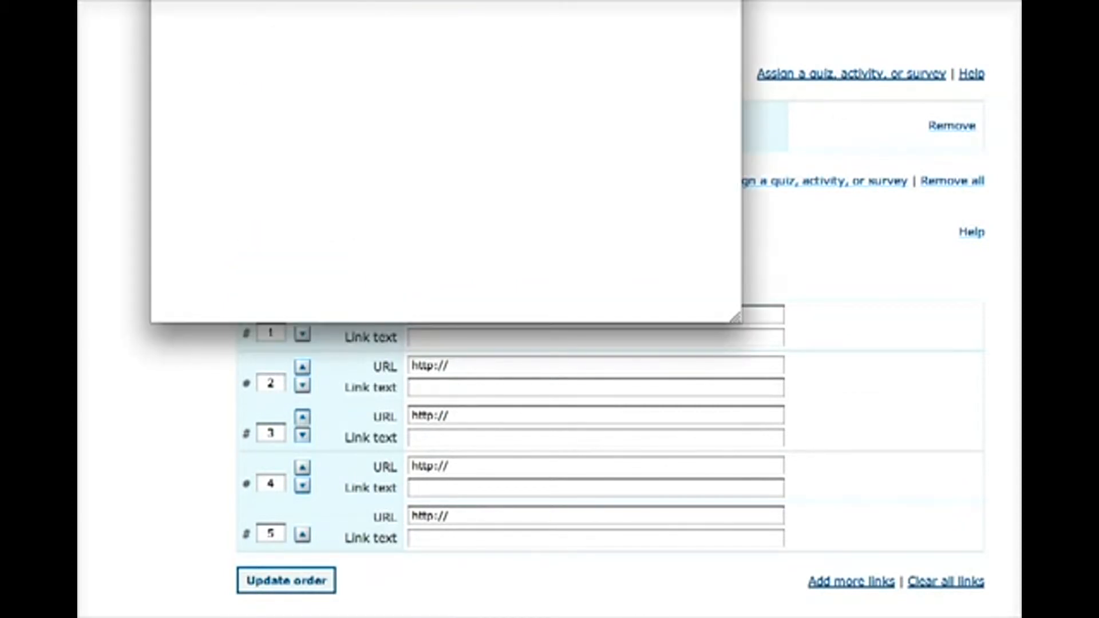
left_click(531, 128)
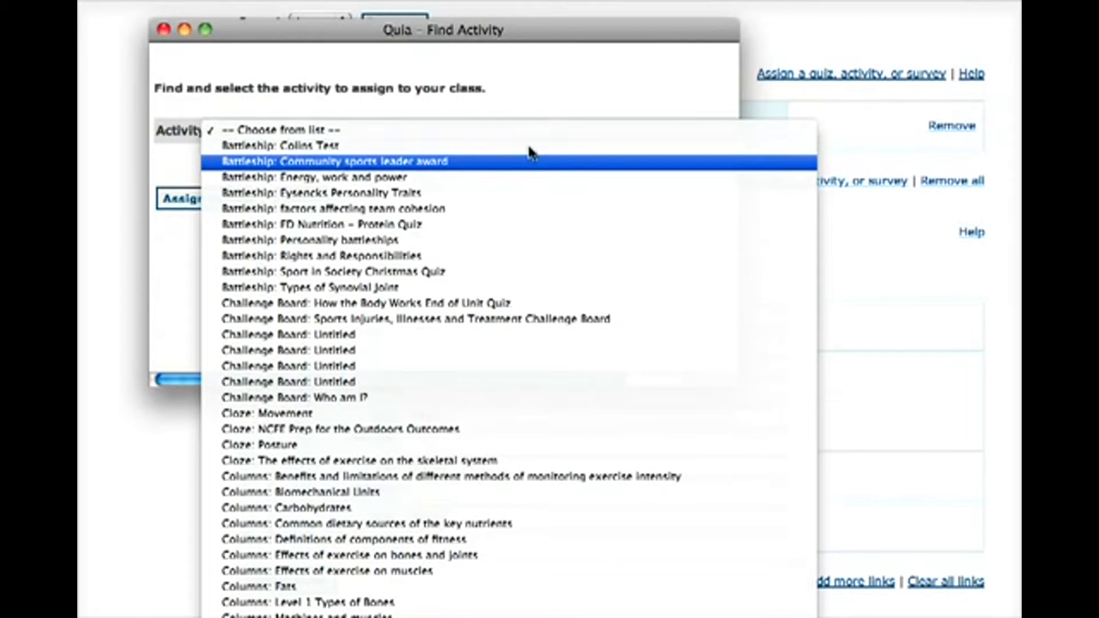
scroll(511, 266, "down", 15)
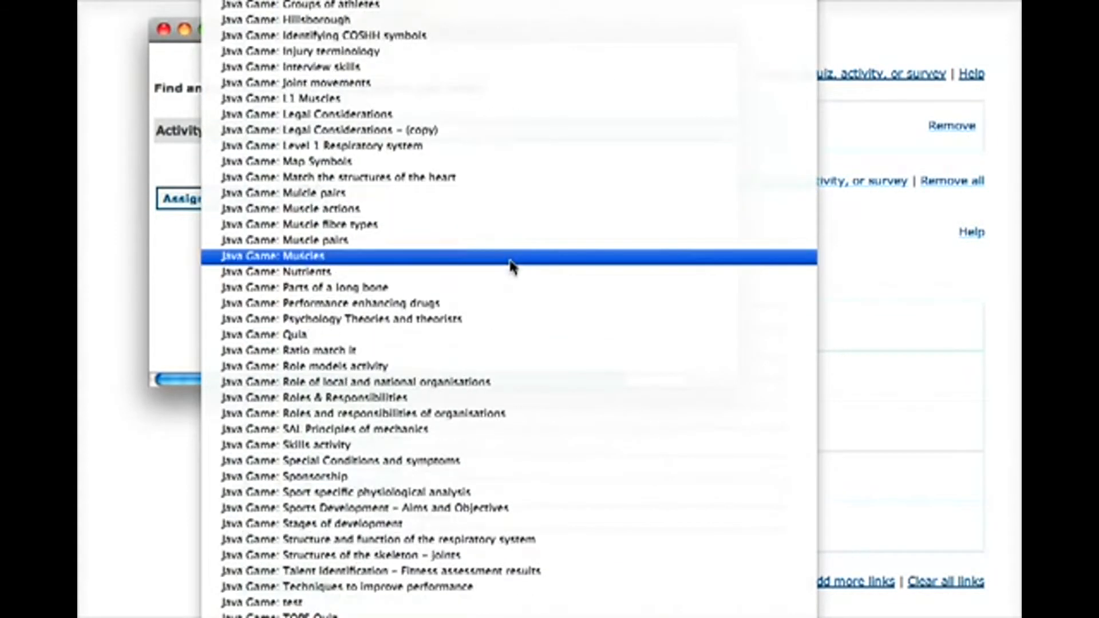
left_click(511, 265)
left_click(235, 200)
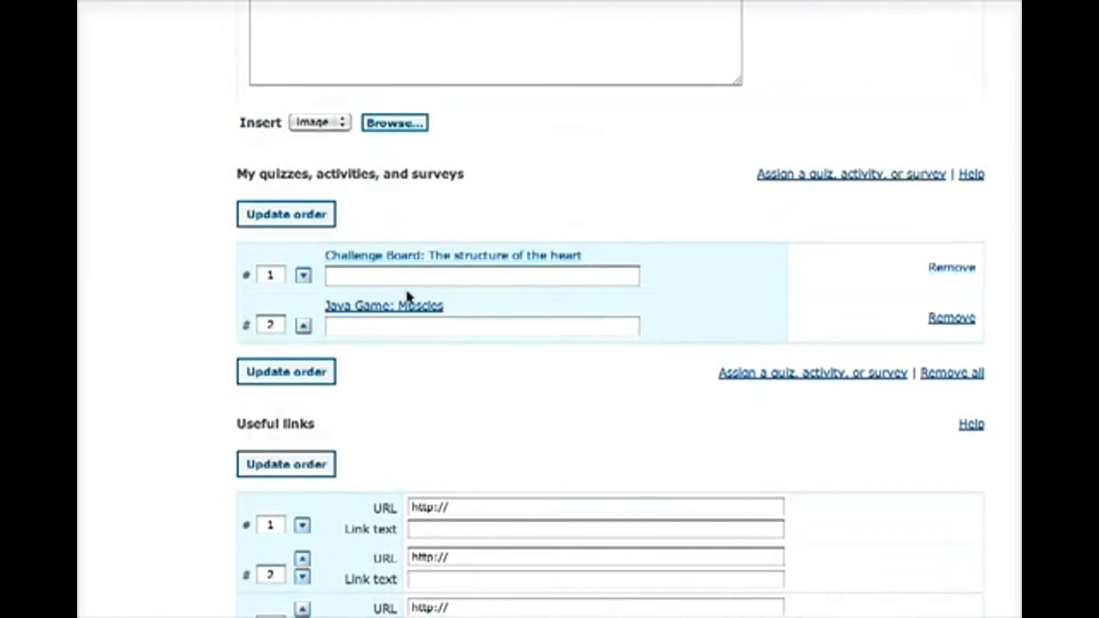
View the gradebook of testclass1
scroll(485, 338, "down", 10)
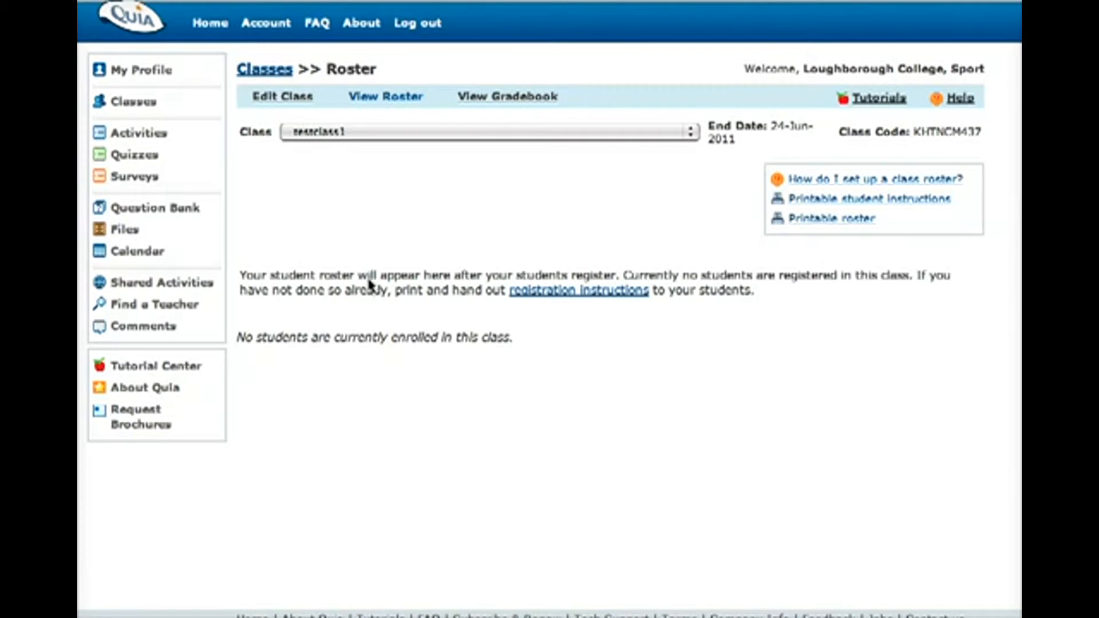
left_click(489, 100)
left_click(489, 100)
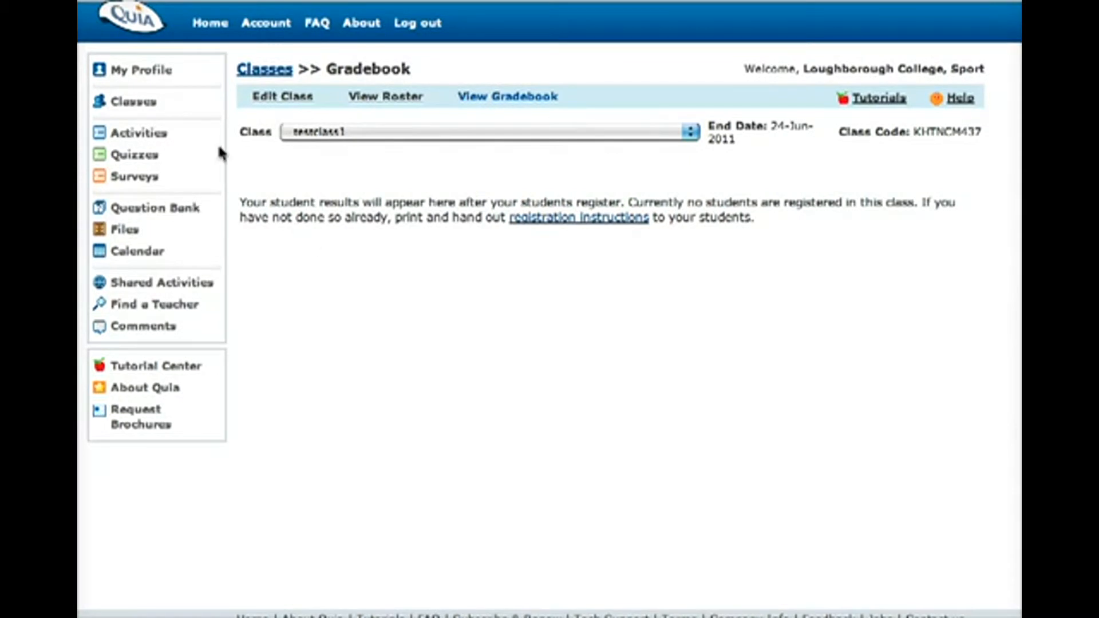
Return to the class list and view the results of the MELBOURNE Anatomy & Physiology L3 class
left_click(141, 103)
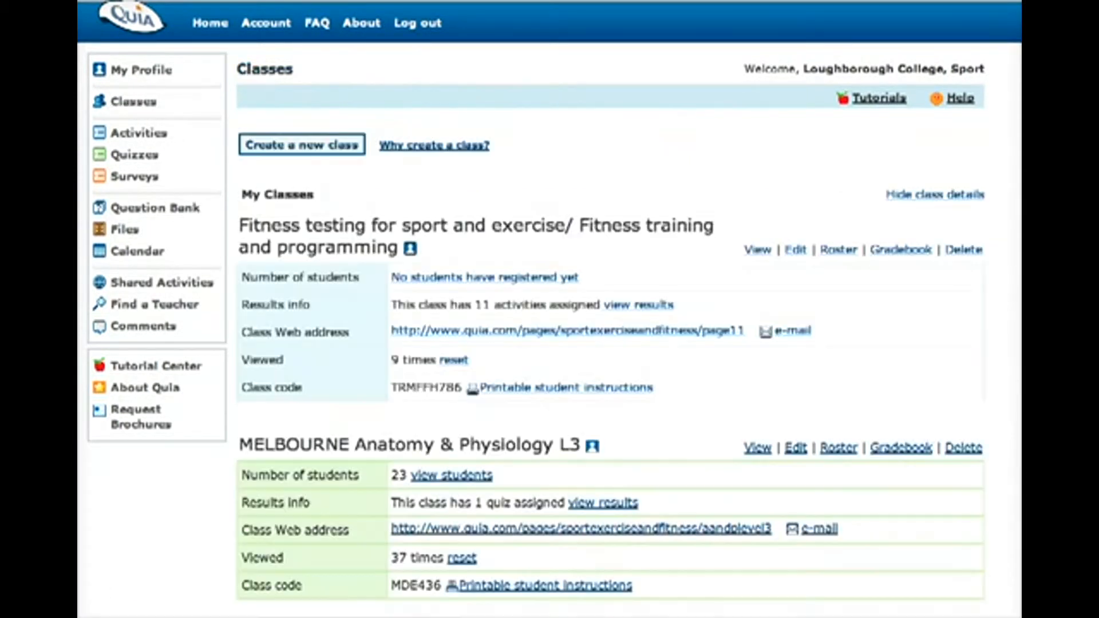
scroll(270, 461, "down", 2)
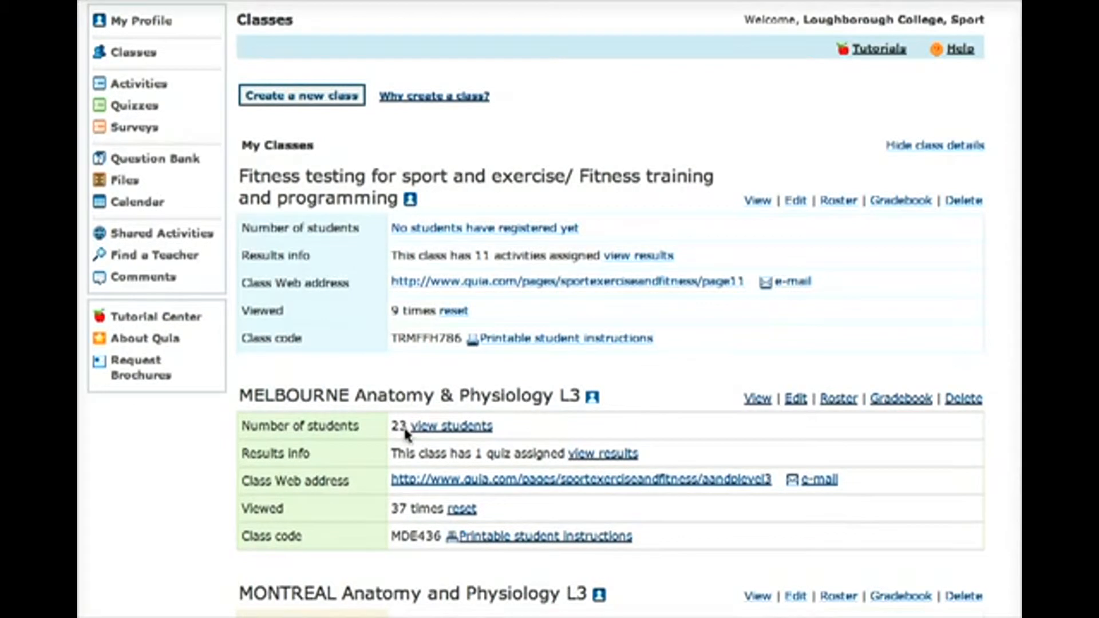
left_click(605, 456)
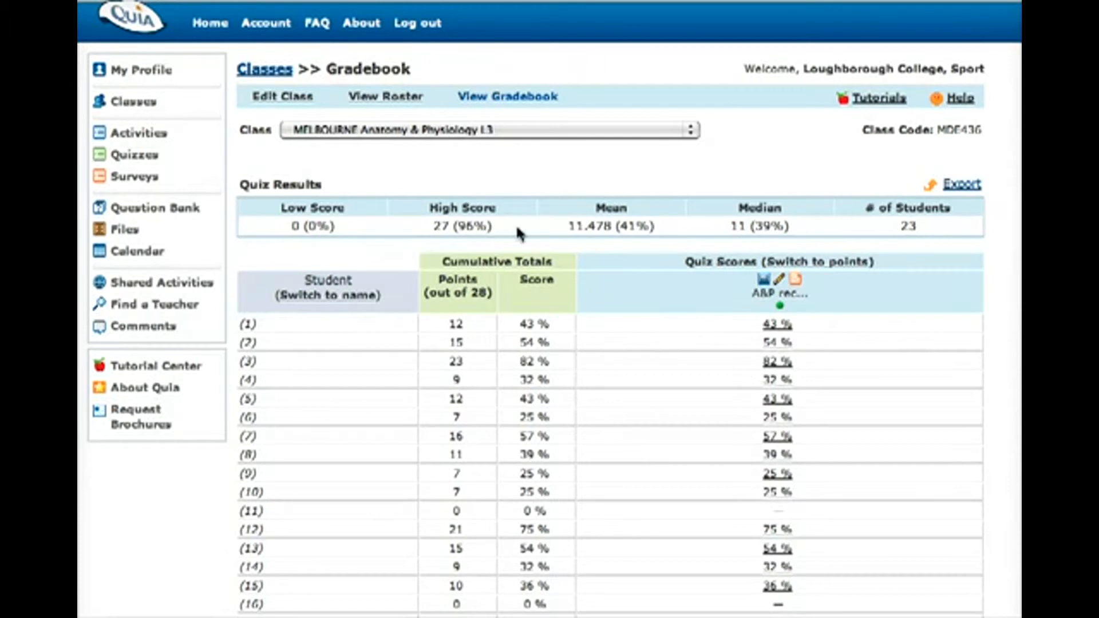
Generate a summary report for the A&P recap quiz, including how many students scored at or above a 50% threshold
left_click(796, 283)
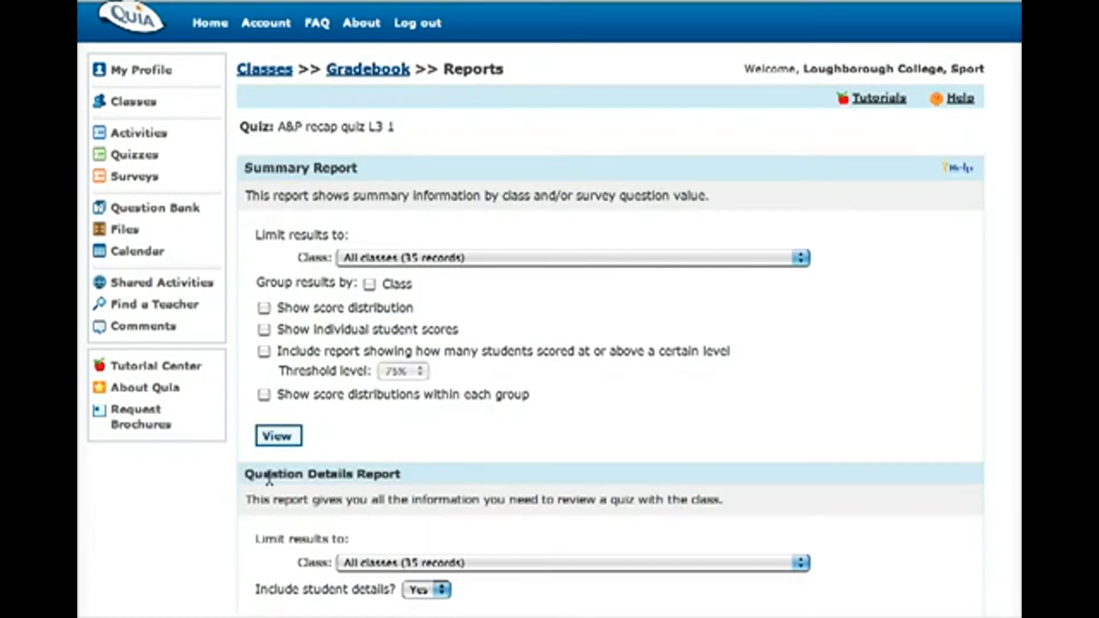
scroll(270, 481, "down", 4)
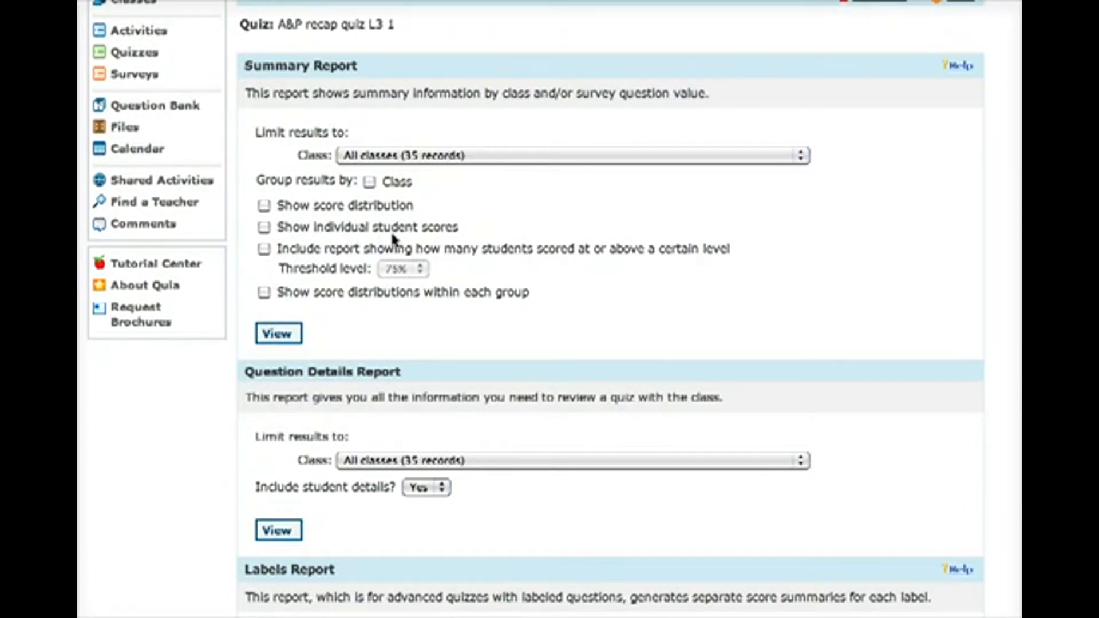
left_click(264, 250)
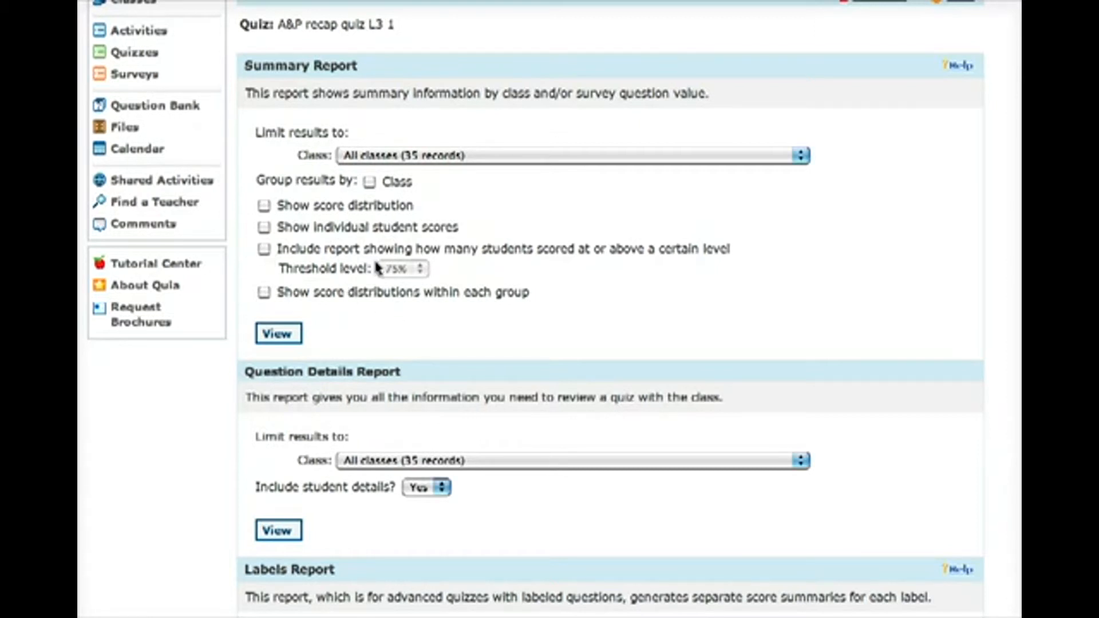
left_click(264, 250)
left_click(415, 268)
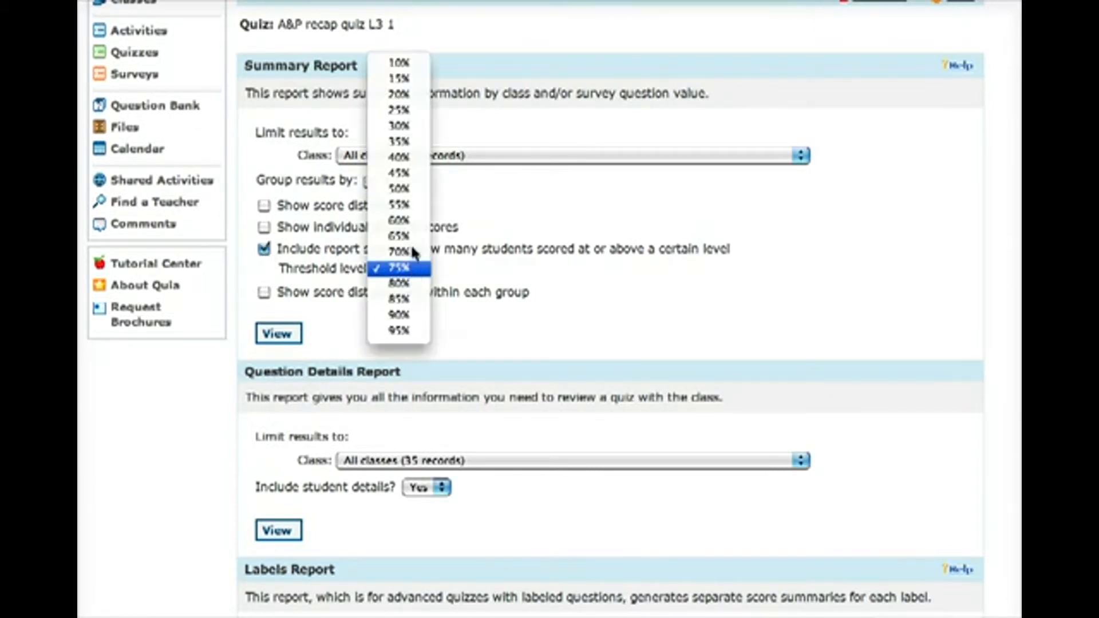
left_click(399, 189)
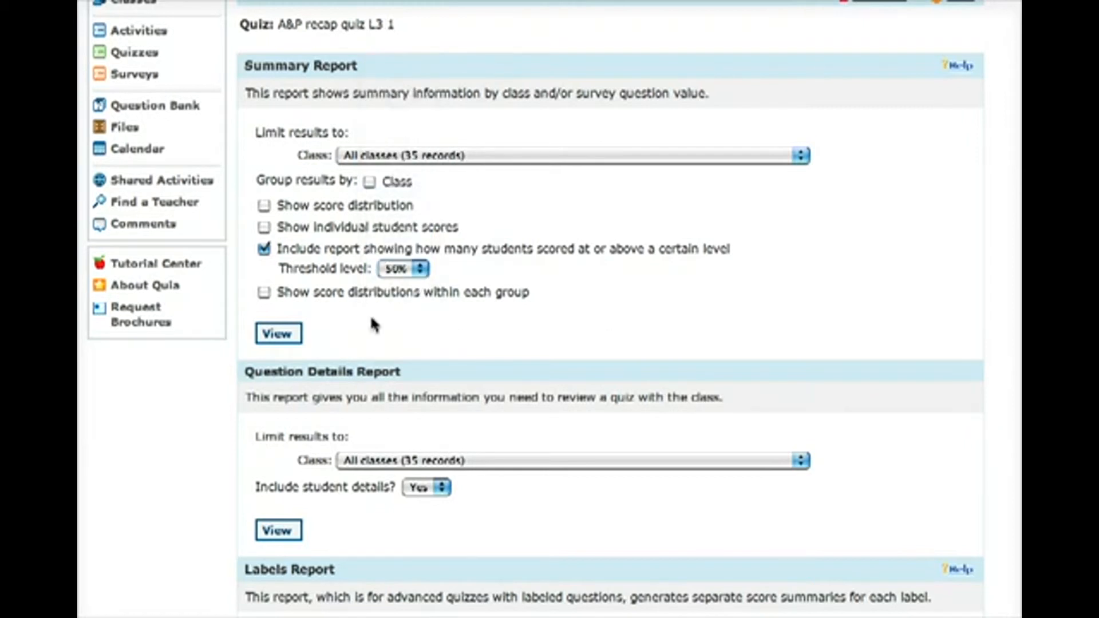
left_click(288, 340)
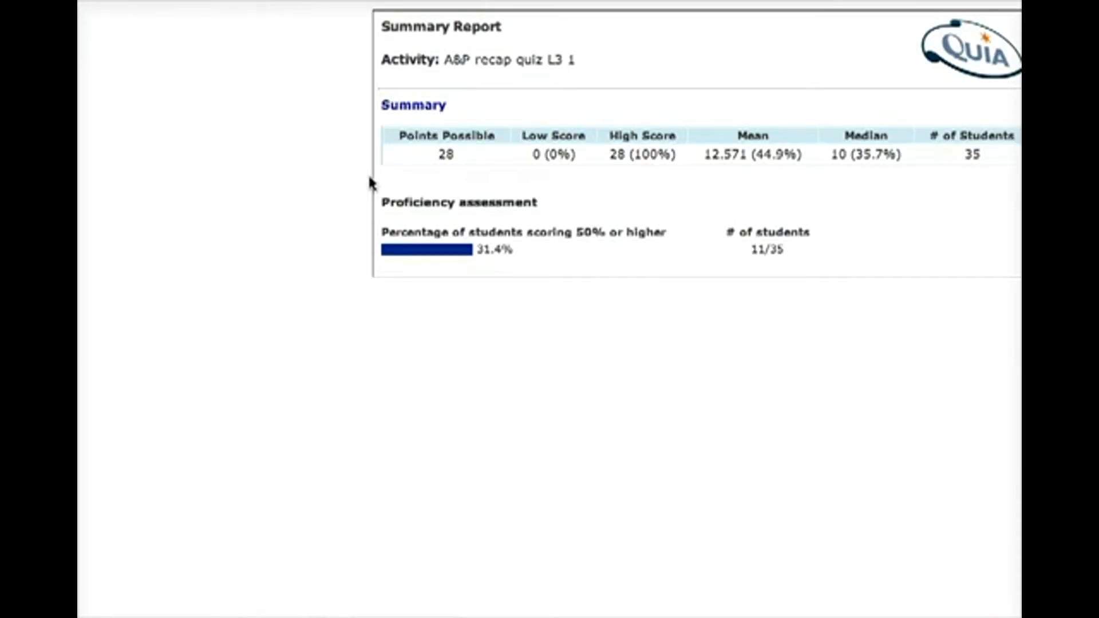
Examine the proficiency assessment in the summary report and return to the MELBOURNE class gradebook
left_click_drag(789, 253, 747, 251)
left_click(142, 475)
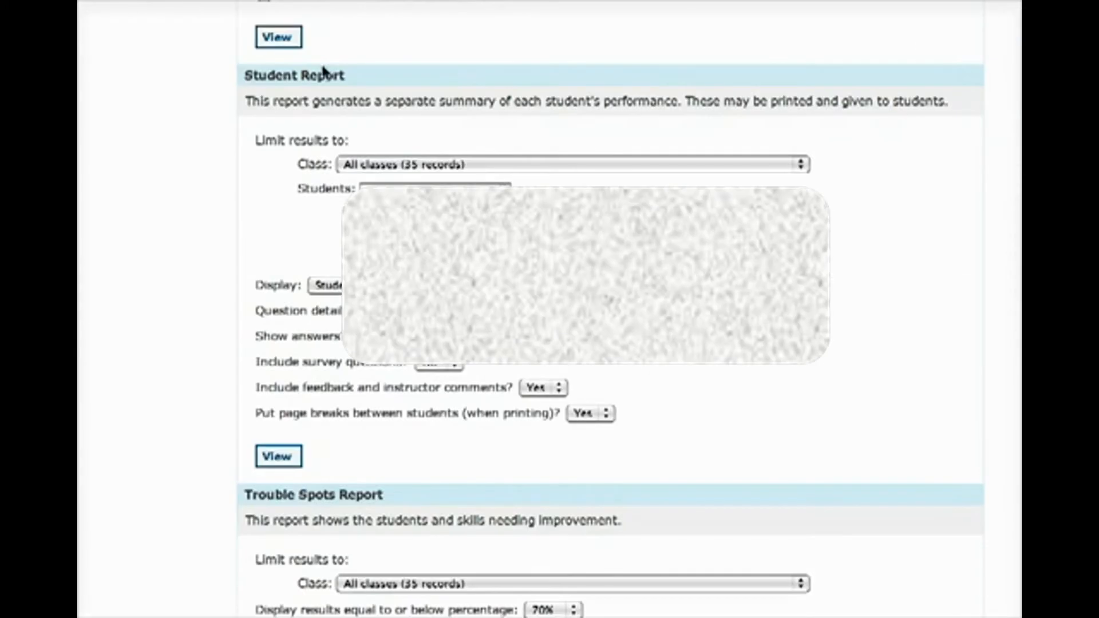
scroll(323, 66, "up", 3)
scroll(322, 67, "down", 3)
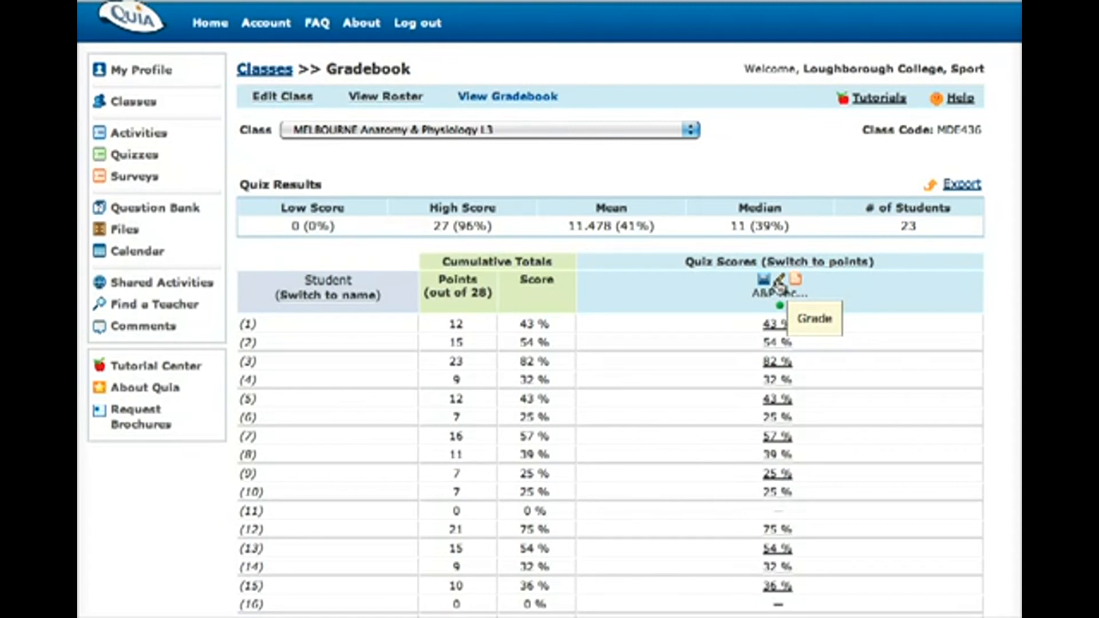
Open the grading workbench for the A&P recap quiz and examine the average score of each question
left_click(779, 281)
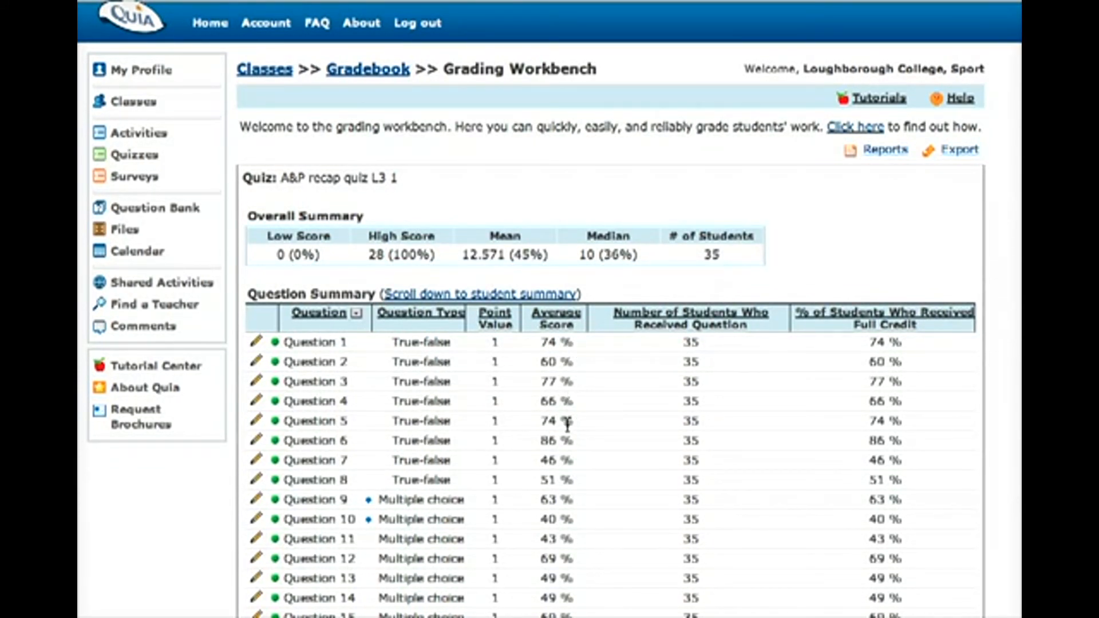
scroll(567, 424, "down", 5)
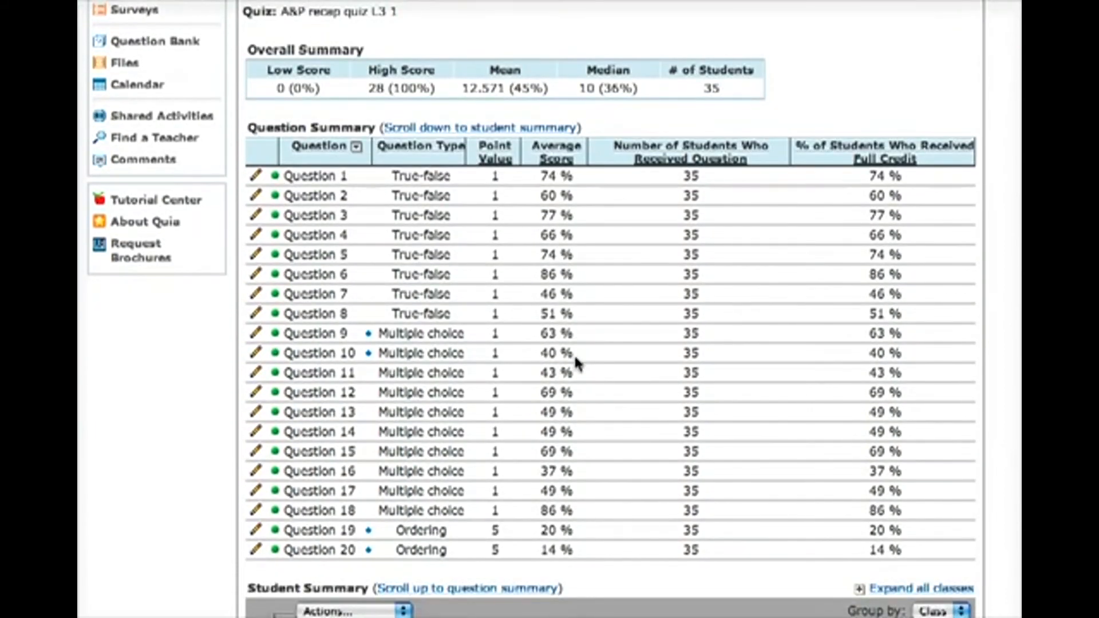
left_click_drag(574, 352, 376, 367)
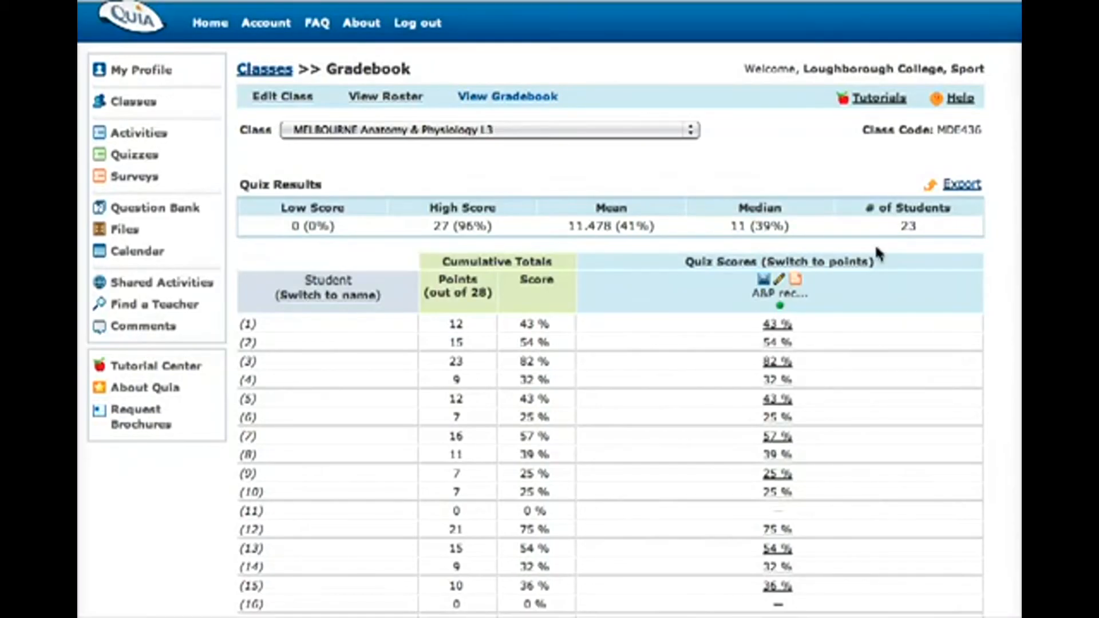
Export the MELBOURNE class gradebook results as class_results.csv and open the file as a spreadsheet
left_click(962, 190)
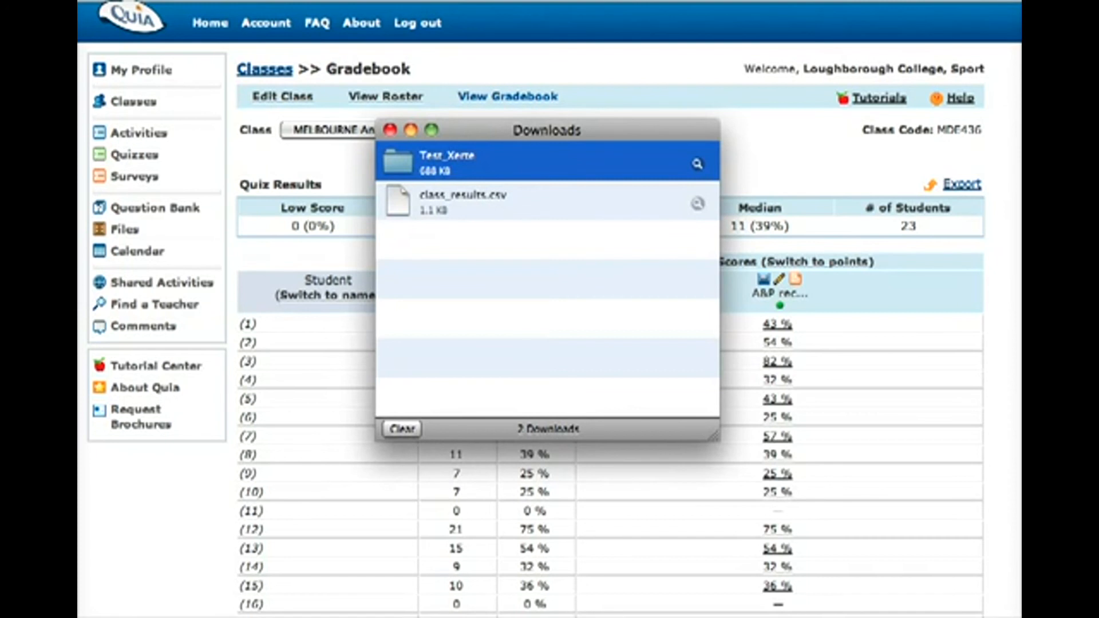
left_click(105, 616)
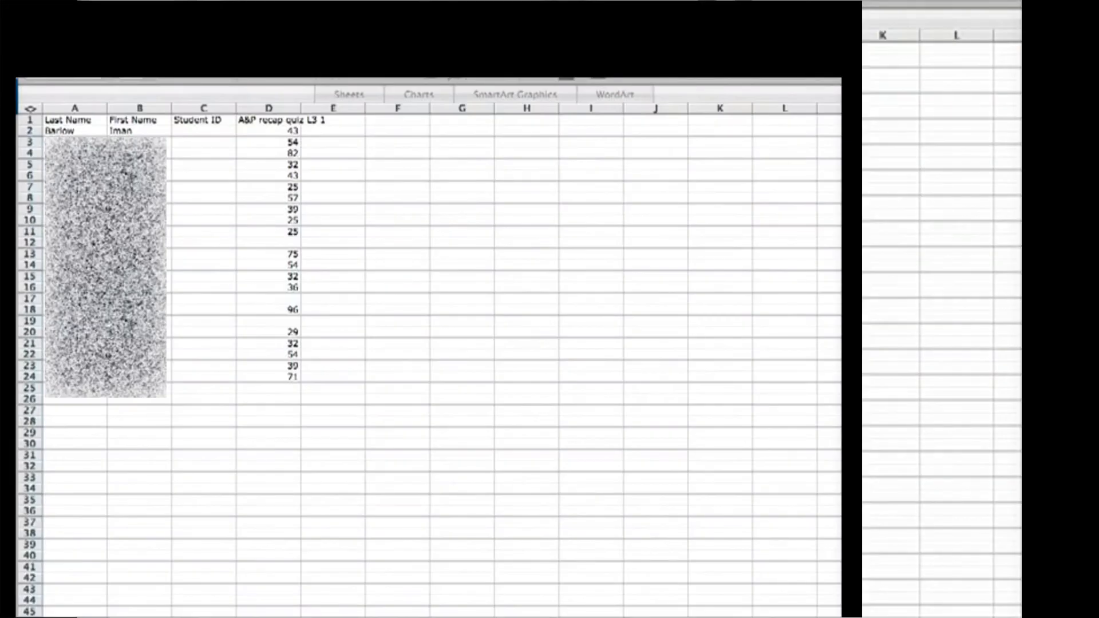